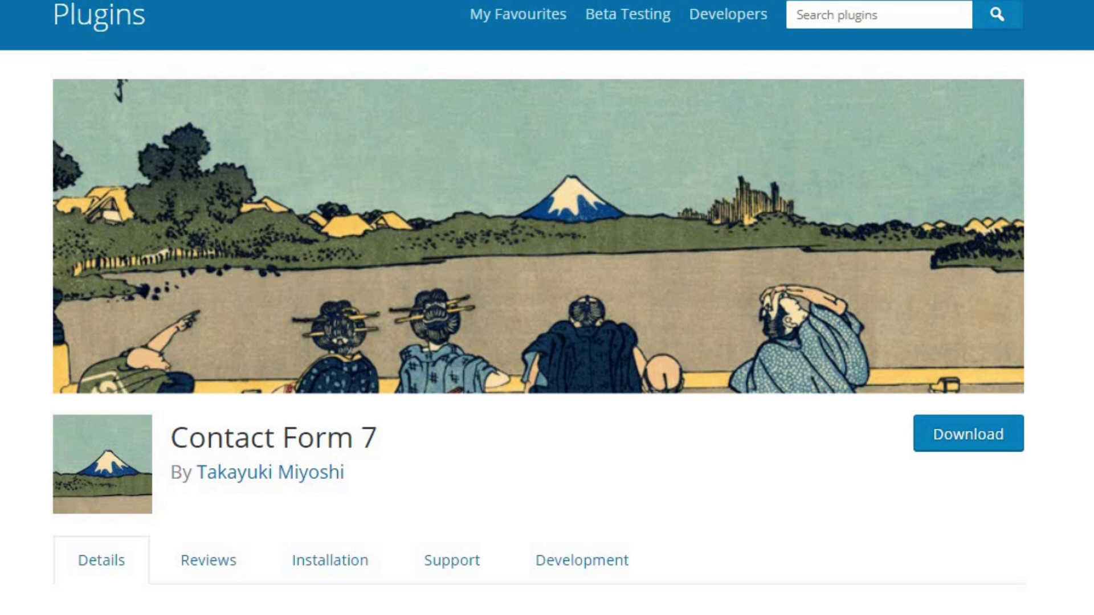
# Scroll to the Contact Form 7 description and stats and briefly highlight them
pyautogui.scroll(-4, 547, 307)
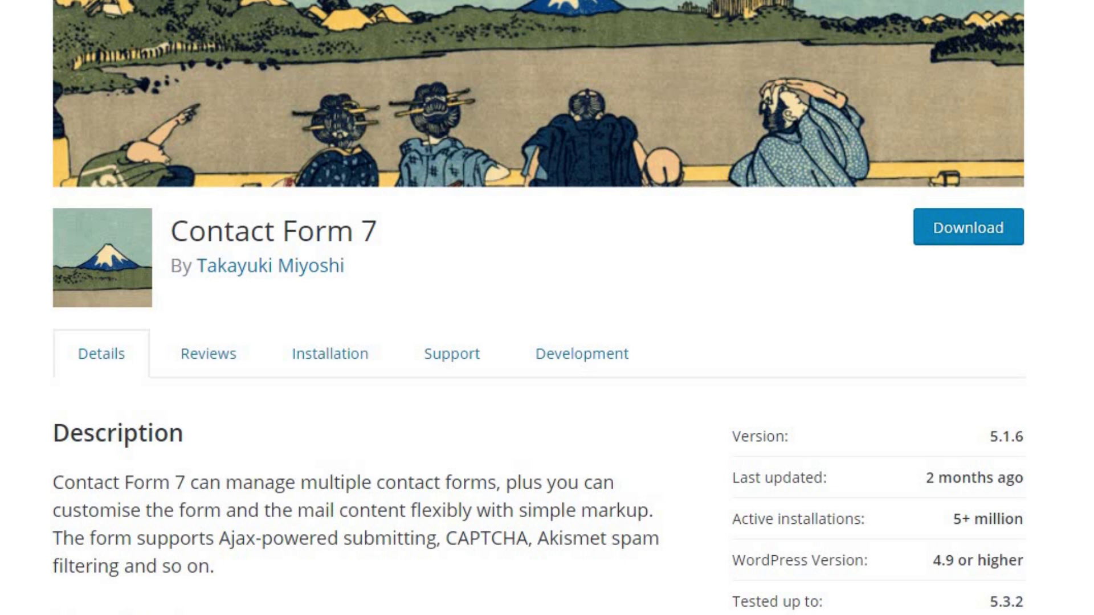
pyautogui.moveTo(53, 425); pyautogui.dragTo(963, 519)
pyautogui.click(963, 519)
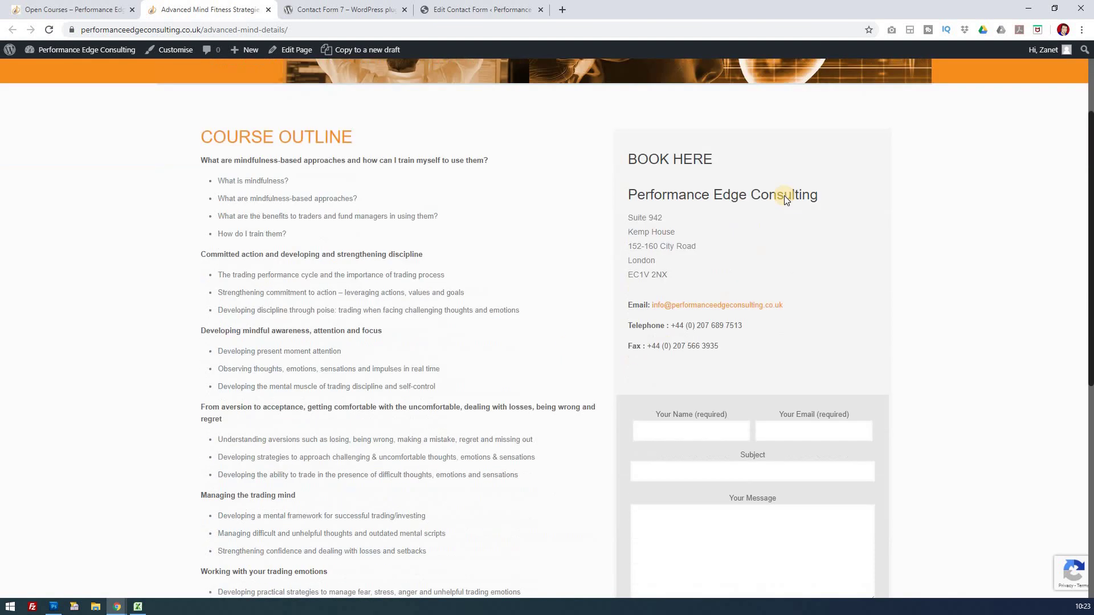
pyautogui.scroll(-1, 784, 196)
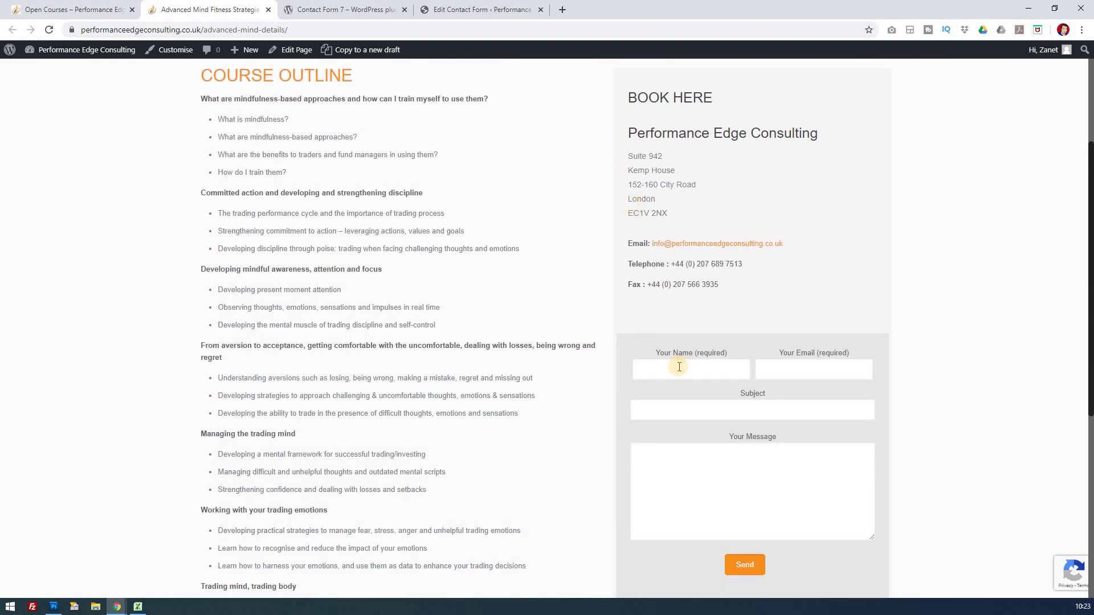
pyautogui.click(750, 408)
# Copy the course title 'Advanced Mind Fitness Strategies Booking' from the page banner
pyautogui.scroll(3, 369, 254)
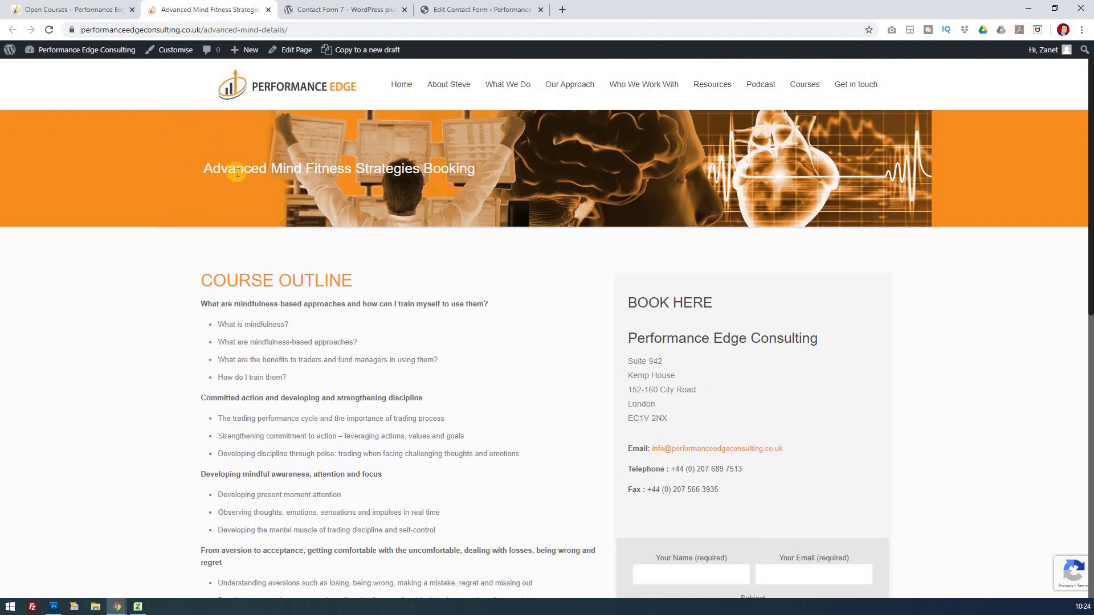
pyautogui.moveTo(419, 170); pyautogui.dragTo(461, 169)
pyautogui.rightClick(461, 167)
pyautogui.click(462, 337)
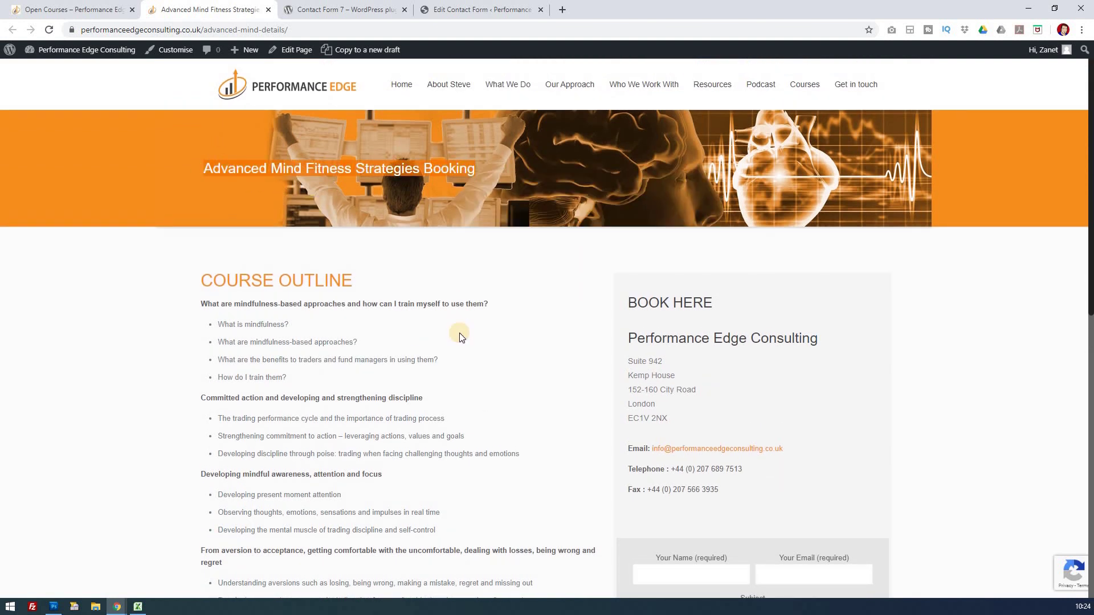
# Show that the booking form's Subject field is currently empty
pyautogui.scroll(-4, 754, 357)
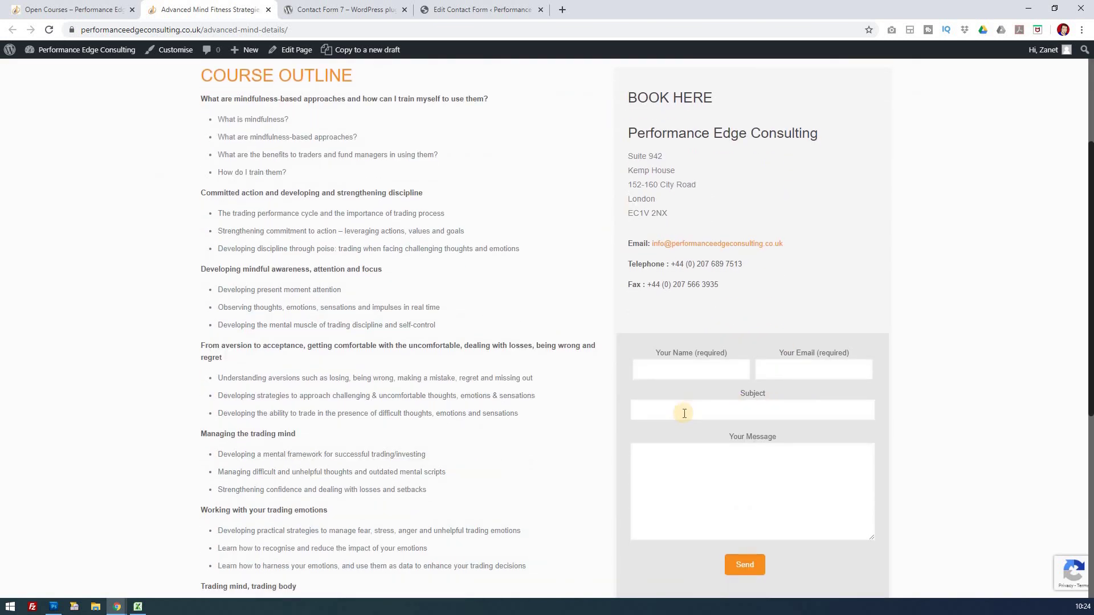
pyautogui.click(693, 410)
pyautogui.click(776, 410)
# Open the Advanced Mind Fitness Strategies Booking form from the Contact Forms list for editing
pyautogui.click(352, 10)
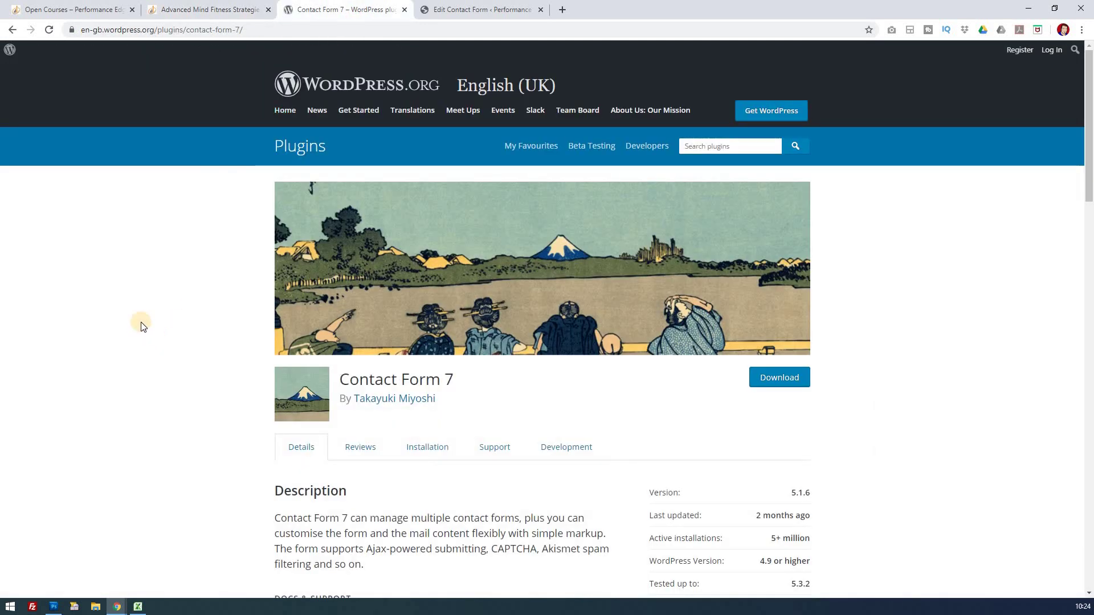
pyautogui.click(61, 10)
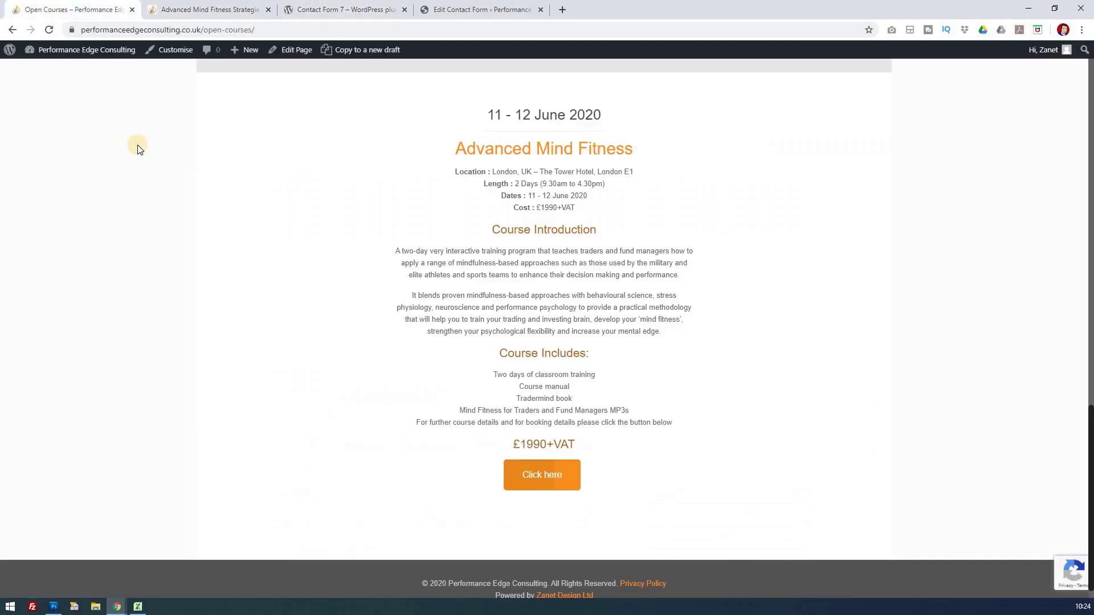
pyautogui.click(439, 13)
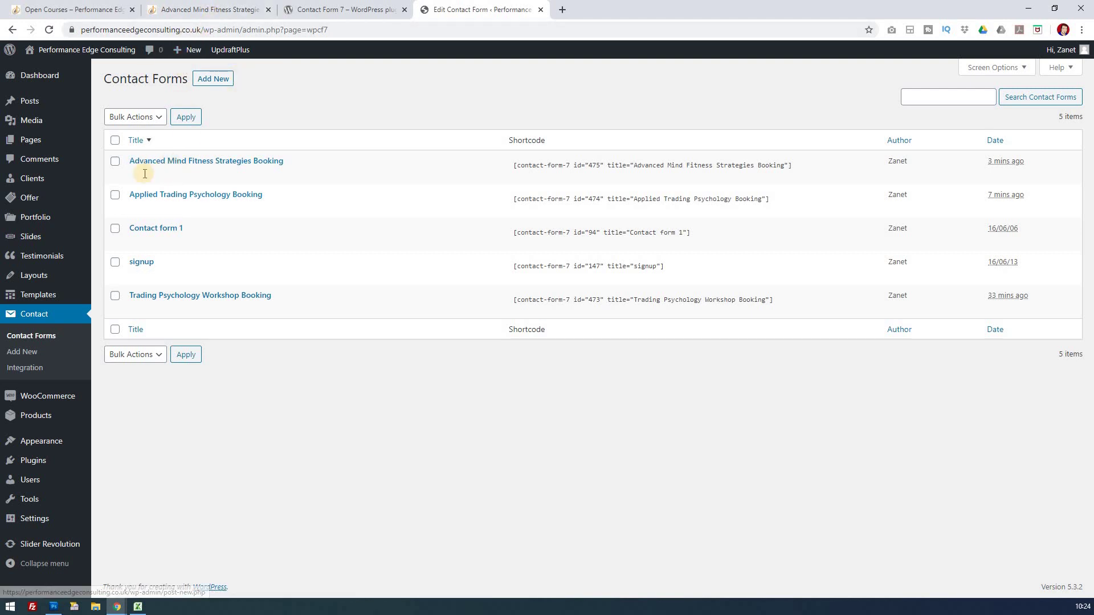
pyautogui.click(137, 177)
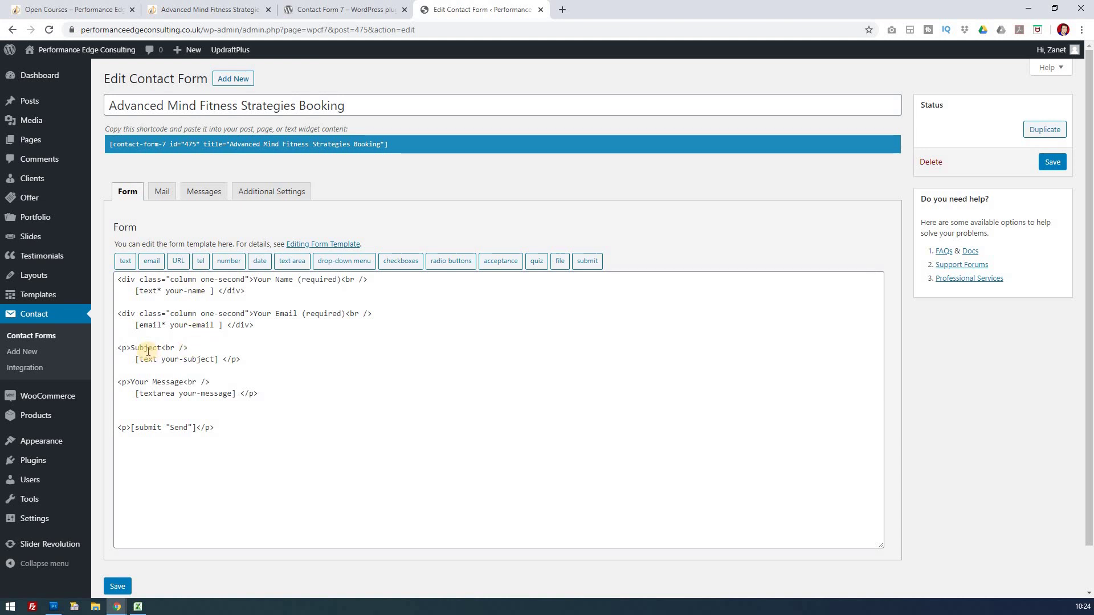
# Confirm on the course page that Subject is still empty, then return to the form editor
pyautogui.click(208, 10)
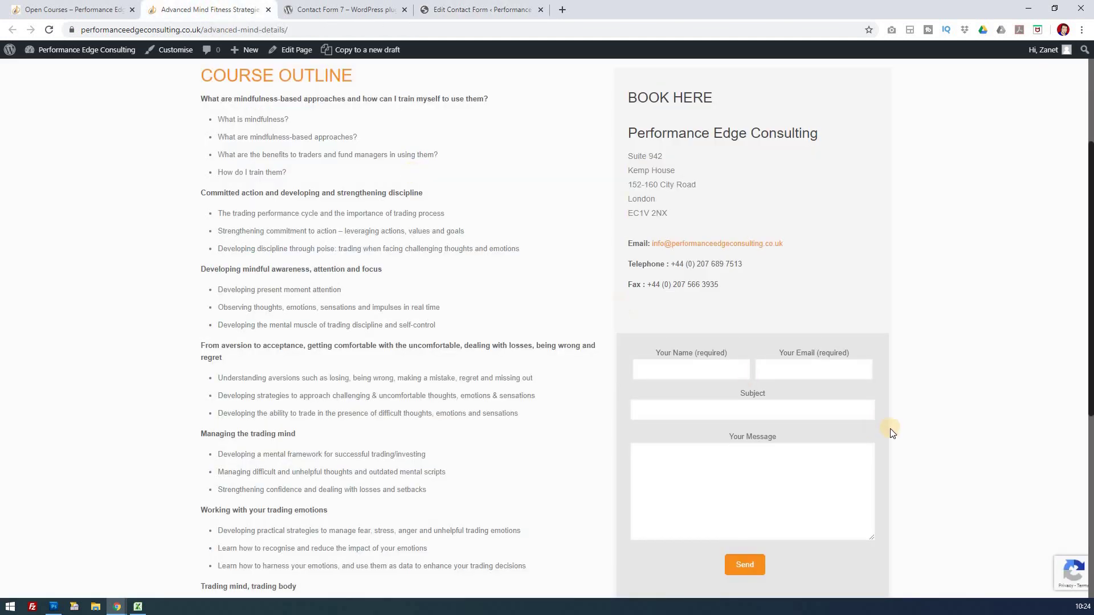
pyautogui.click(794, 411)
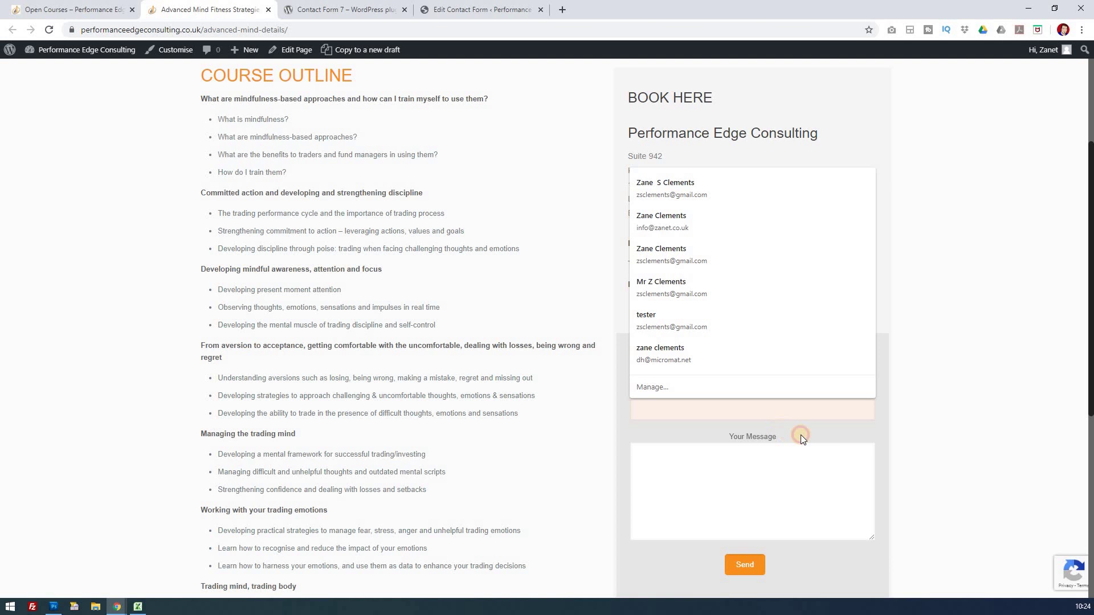
pyautogui.click(459, 14)
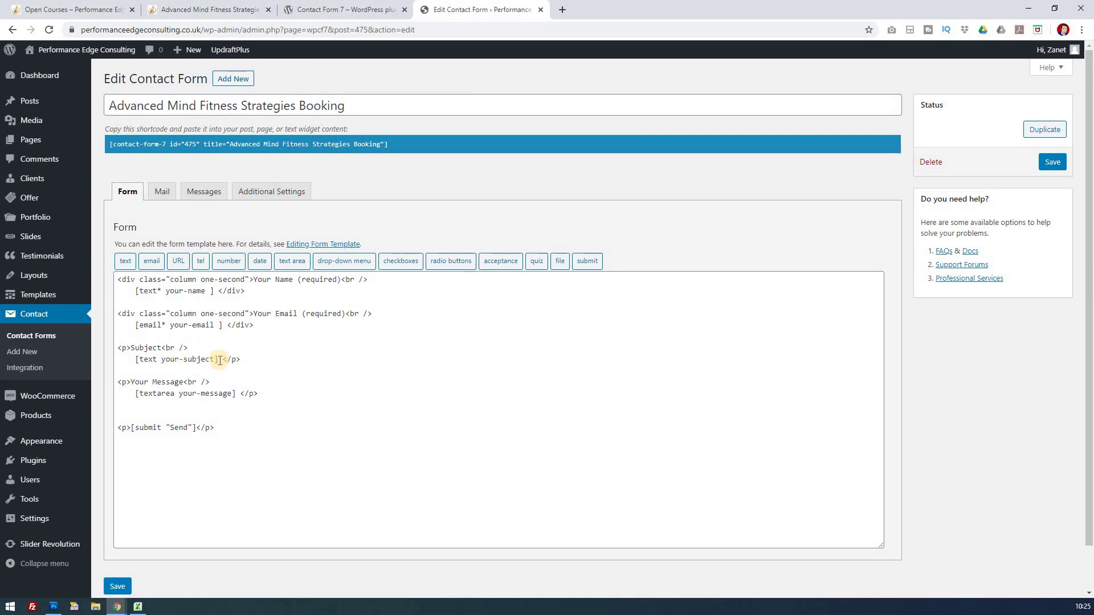
# Change the tag to [text your-subject "Advanced Mind Fitness Strategies Booking"] and save the form
pyautogui.click(217, 359)
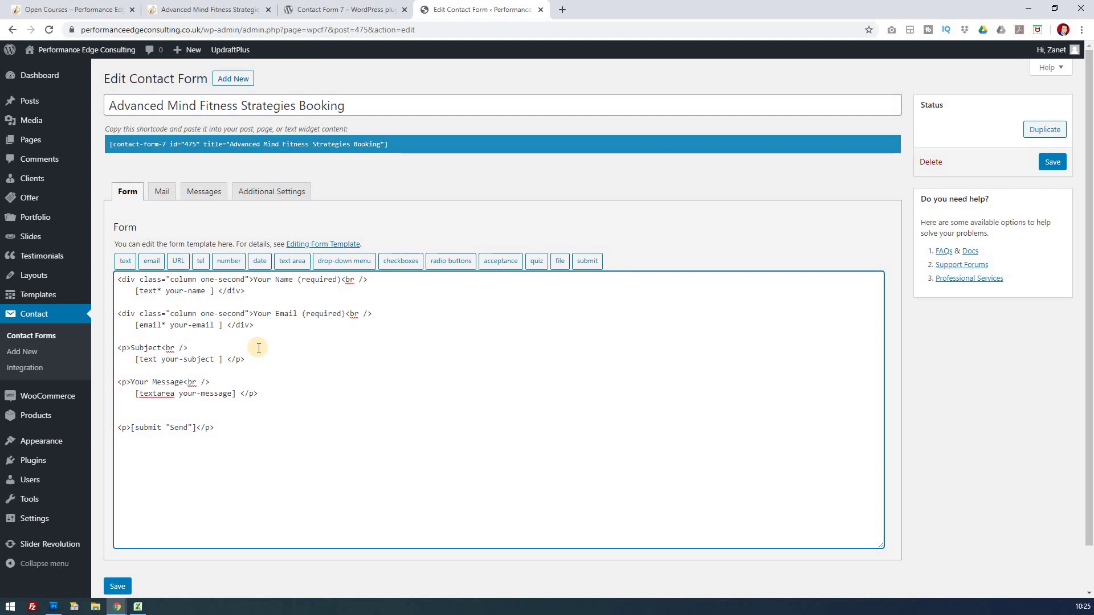
pyautogui.write('"')
pyautogui.write('Advanced Mind Fitness Strategies Booking')
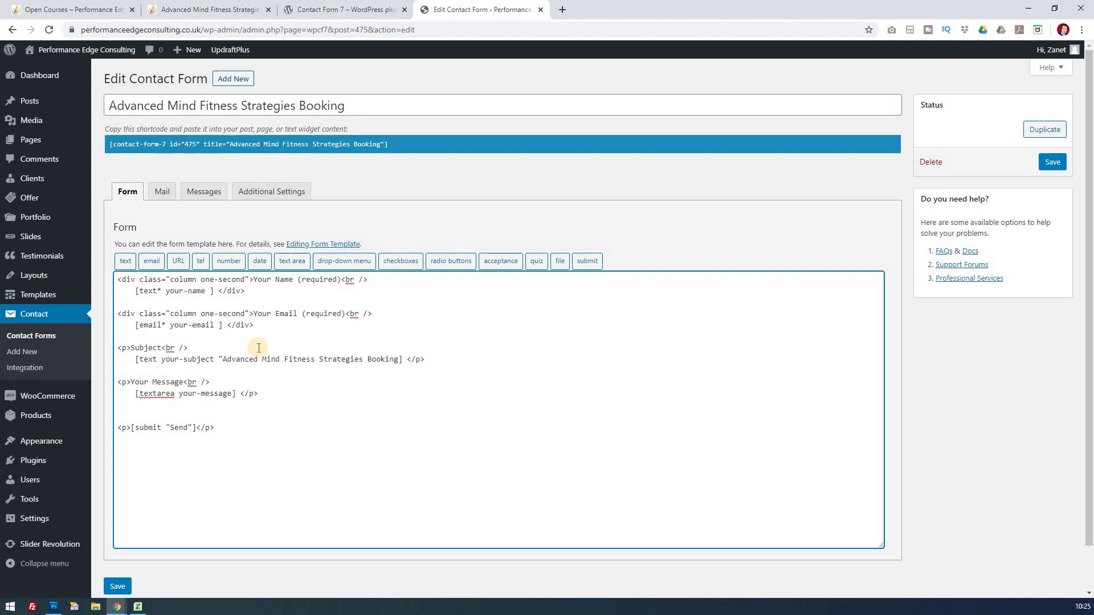
pyautogui.write('"')
pyautogui.click(117, 586)
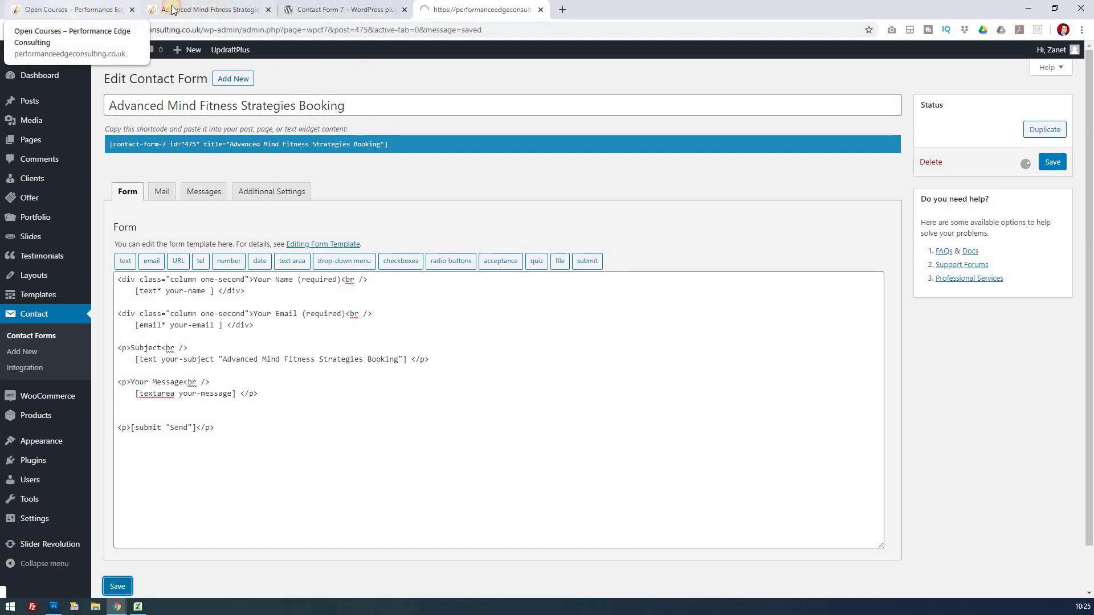
# Reload the course page and confirm Subject shows 'Advanced Mind Fitness Strategies Booking' by default
pyautogui.click(76, 11)
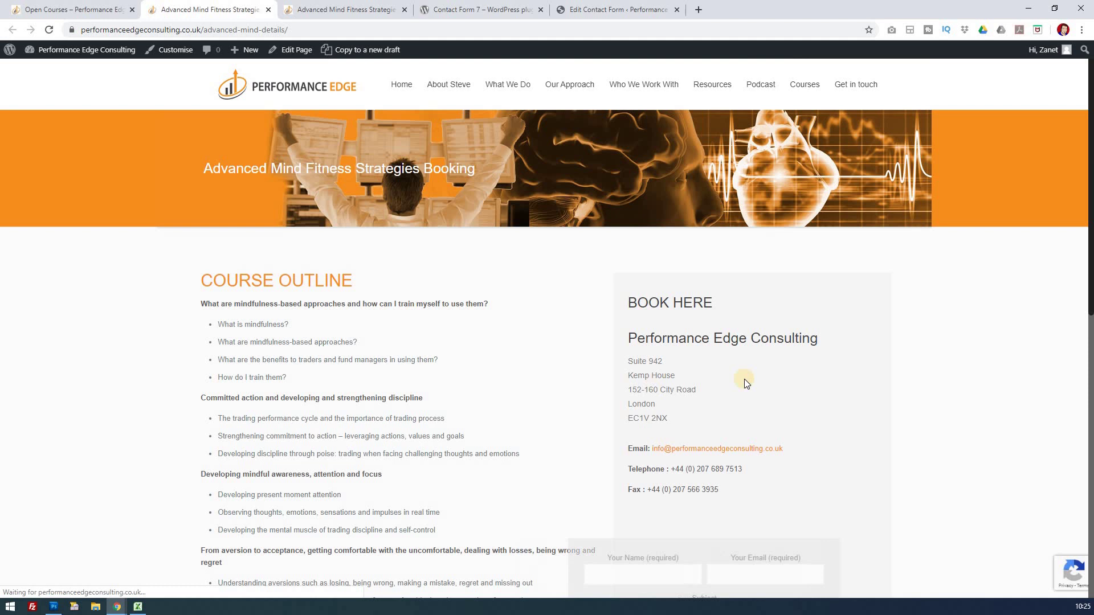
pyautogui.scroll(-4, 705, 422)
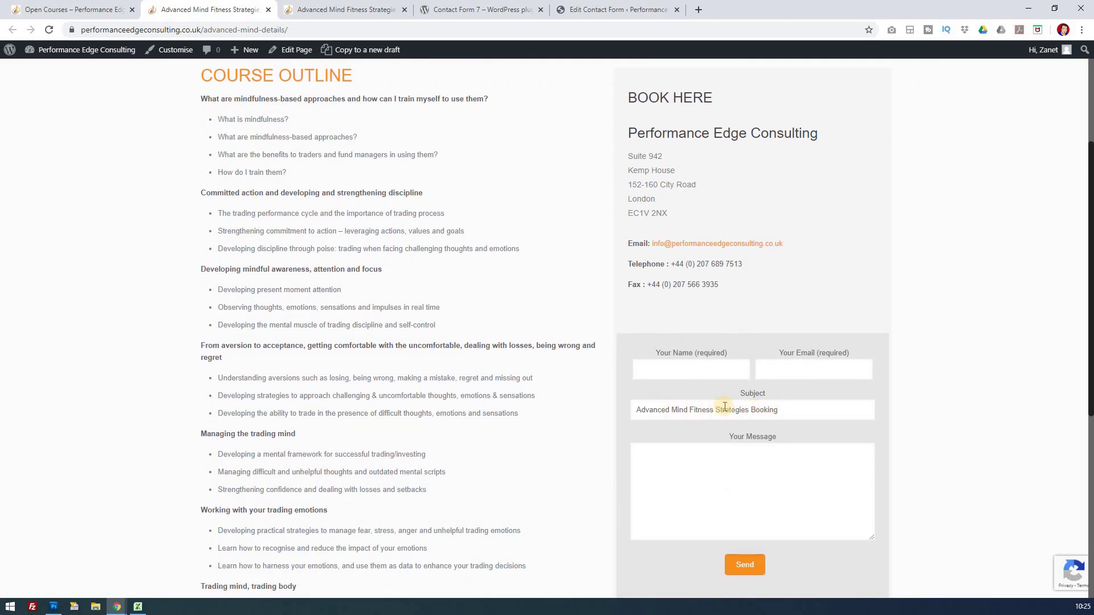
pyautogui.click(734, 371)
pyautogui.click(779, 374)
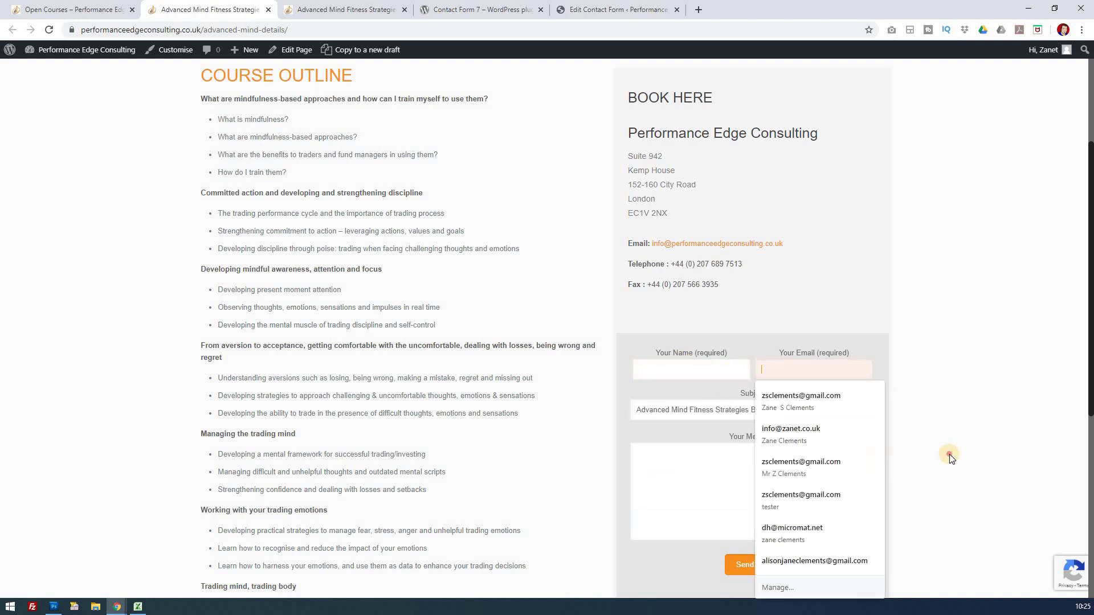
pyautogui.click(949, 456)
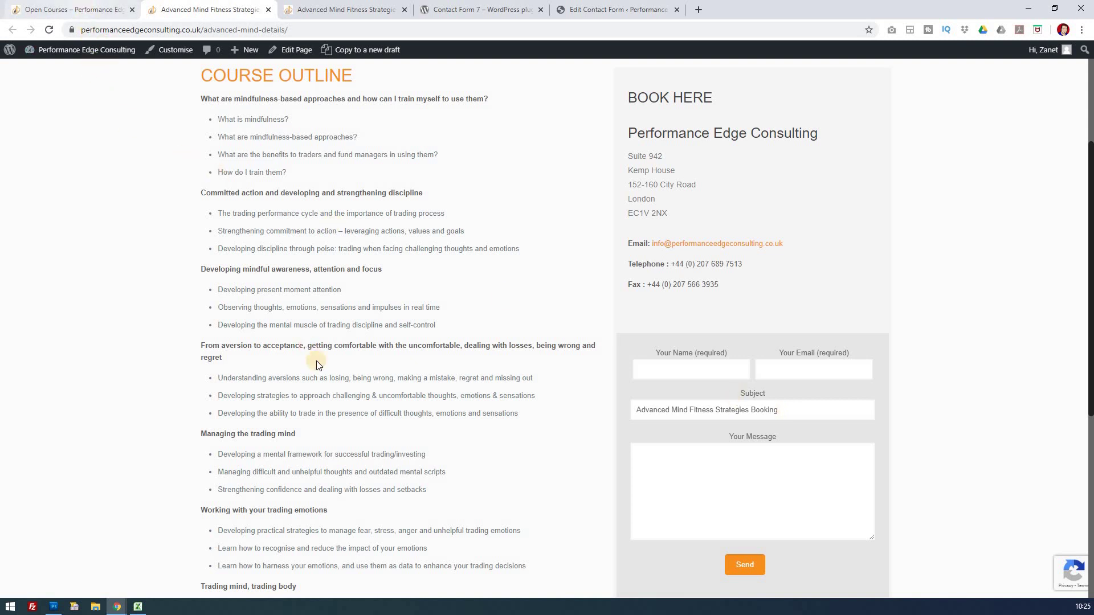
# Copy the 'Applied Trading Psychology Webinars' heading from the Open Courses page
pyautogui.hotkey('ctrl', 'shift', 'Tab')
pyautogui.scroll(10, 320, 361)
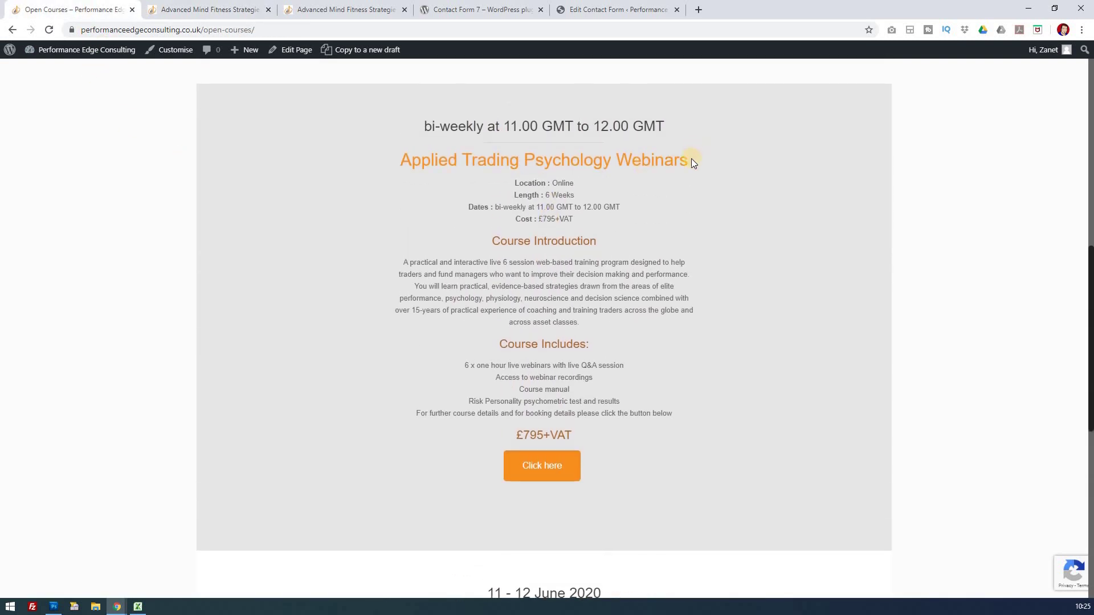
pyautogui.moveTo(690, 161); pyautogui.dragTo(425, 164)
pyautogui.hotkey('ctrl', 'c')
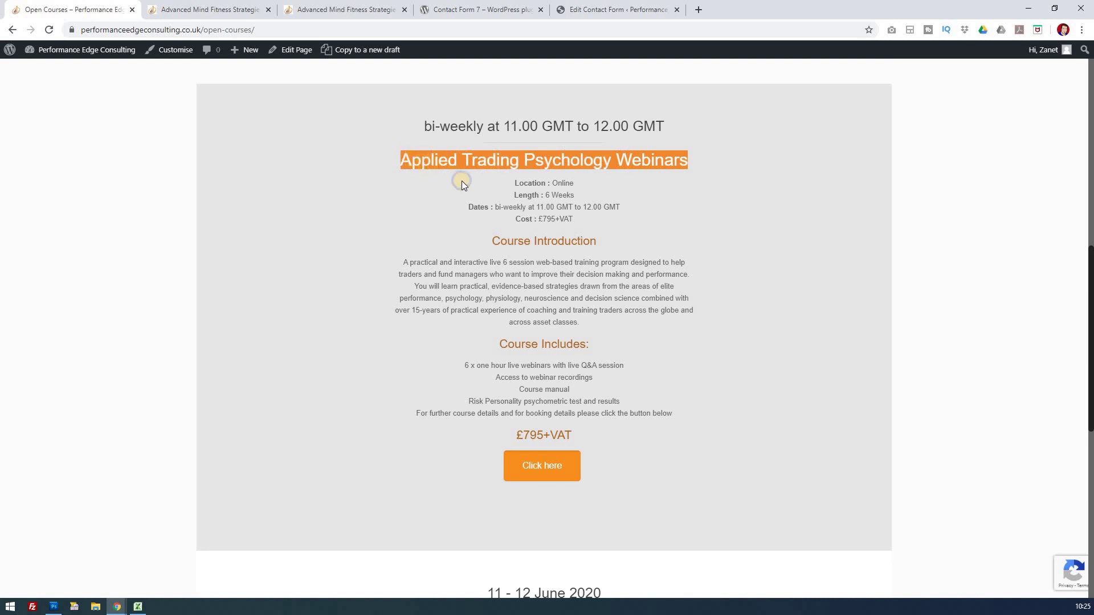
pyautogui.rightClick(427, 161)
pyautogui.click(200, 10)
# Paste 'Applied Trading Psychology Webinars' over the pre-filled Subject text in the booking form
pyautogui.click(199, 10)
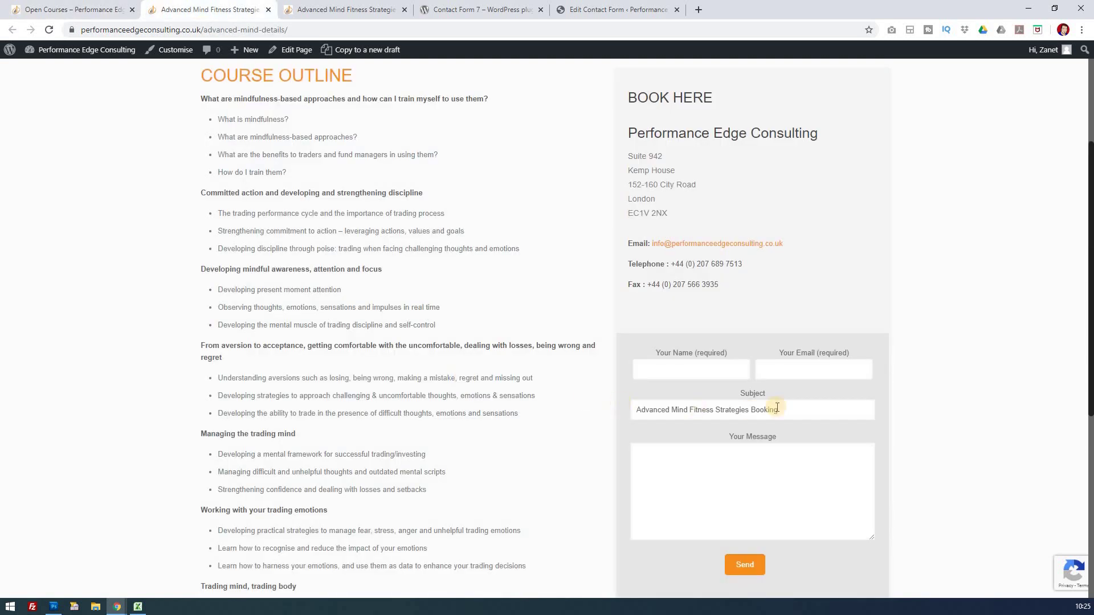
pyautogui.moveTo(638, 408); pyautogui.dragTo(671, 419)
pyautogui.rightClick(663, 416)
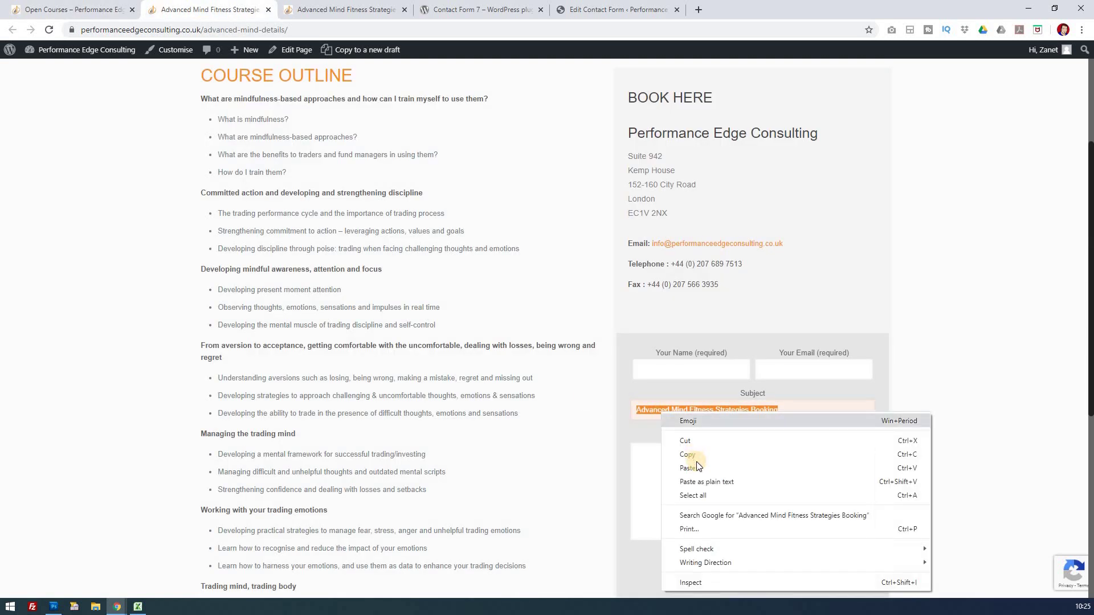
pyautogui.click(689, 468)
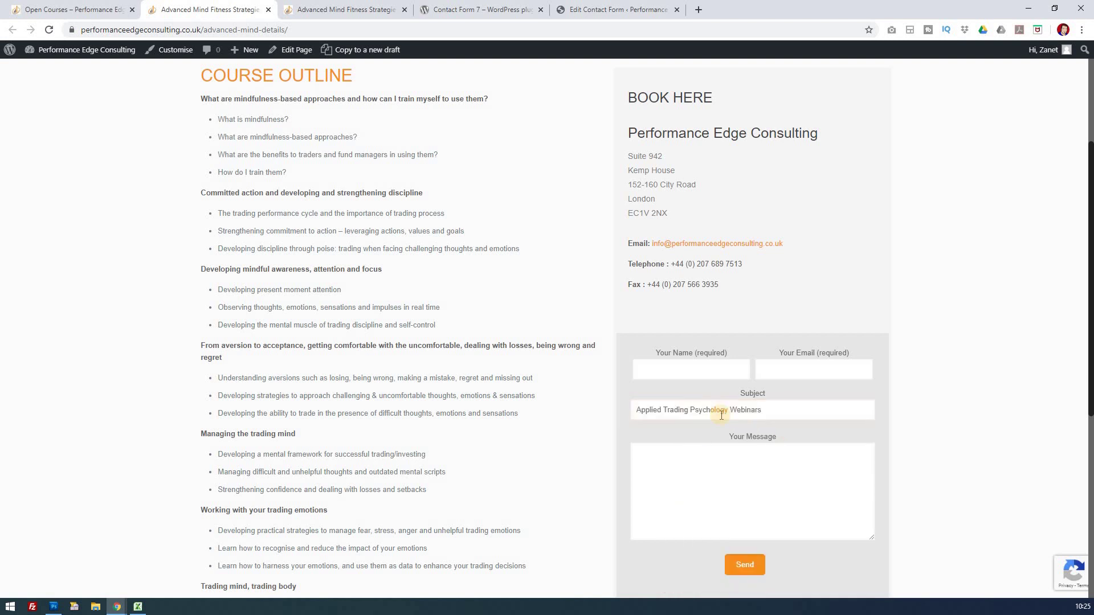